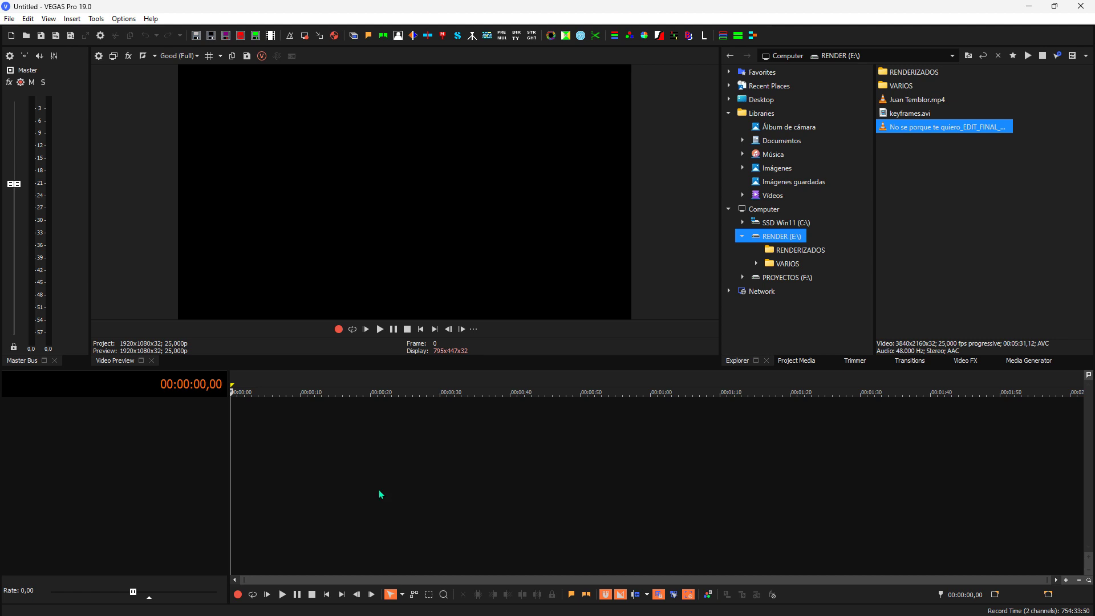
# Place the "No se porque te quiero_EDIT_FINAL" video at the start of the timeline and match the project video settings to it
pyautogui.click(949, 150)
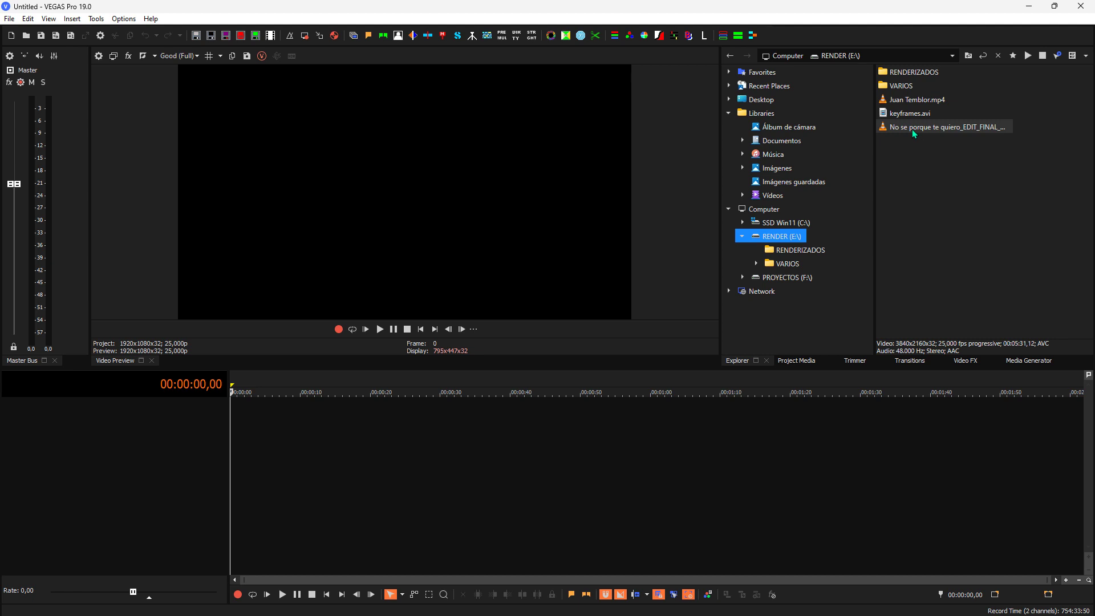
pyautogui.moveTo(912, 129); pyautogui.dragTo(399, 525)
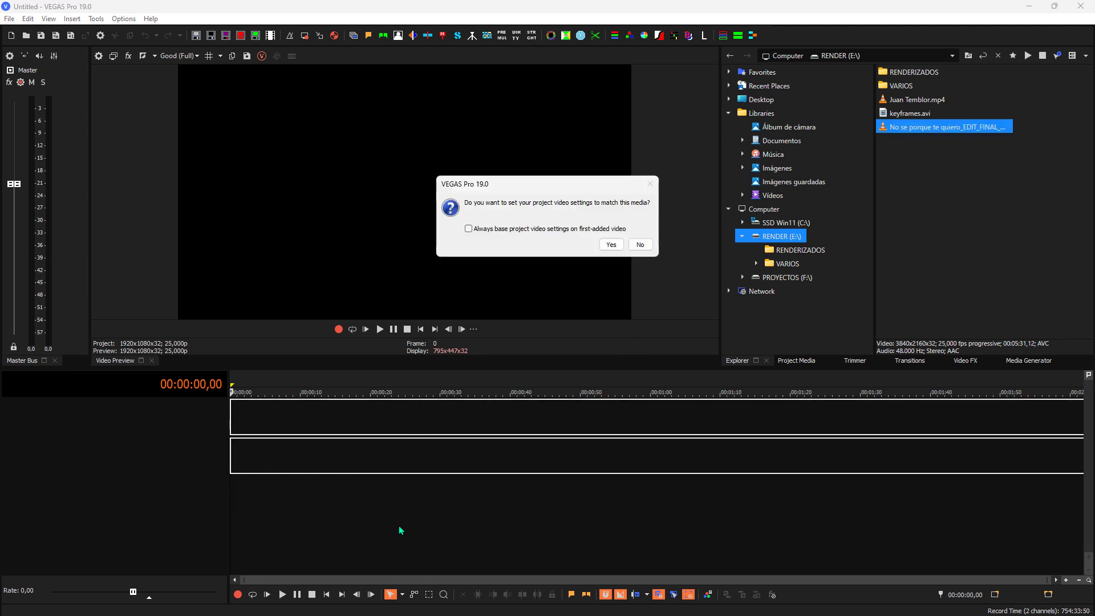
pyautogui.click(611, 245)
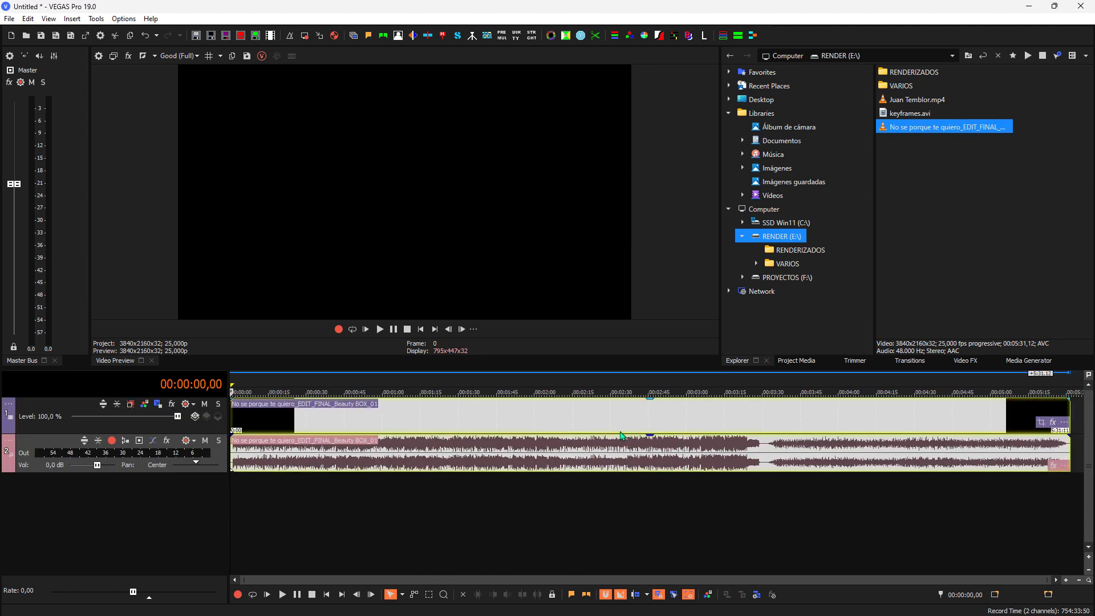
# Play back the last second of the clip to examine its final frames
pyautogui.click(1063, 500)
pyautogui.scroll(5, 1063, 500)
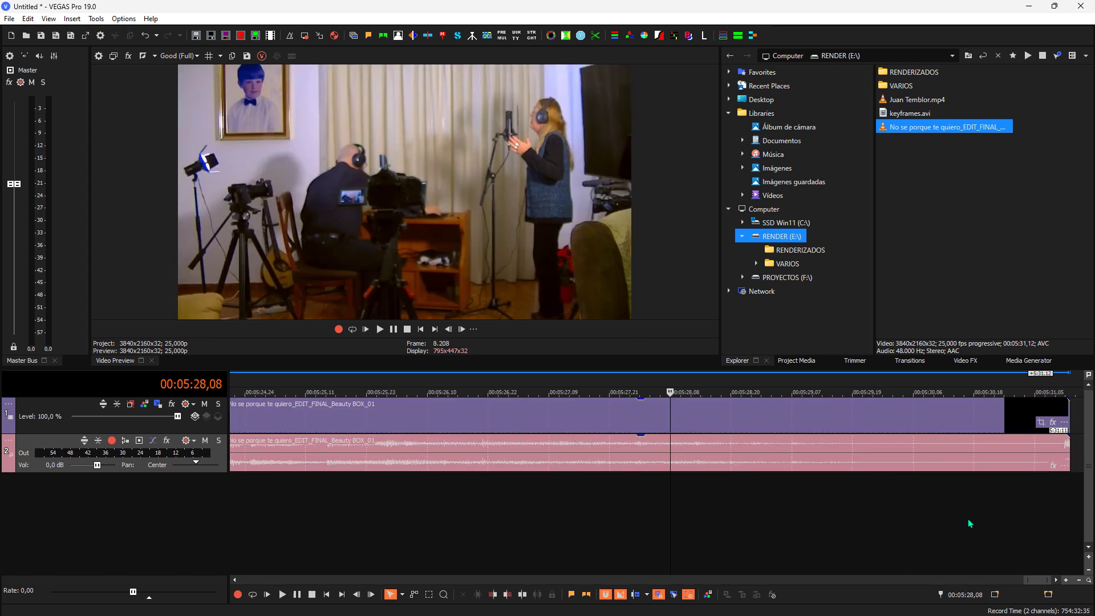
pyautogui.scroll(1, 973, 514)
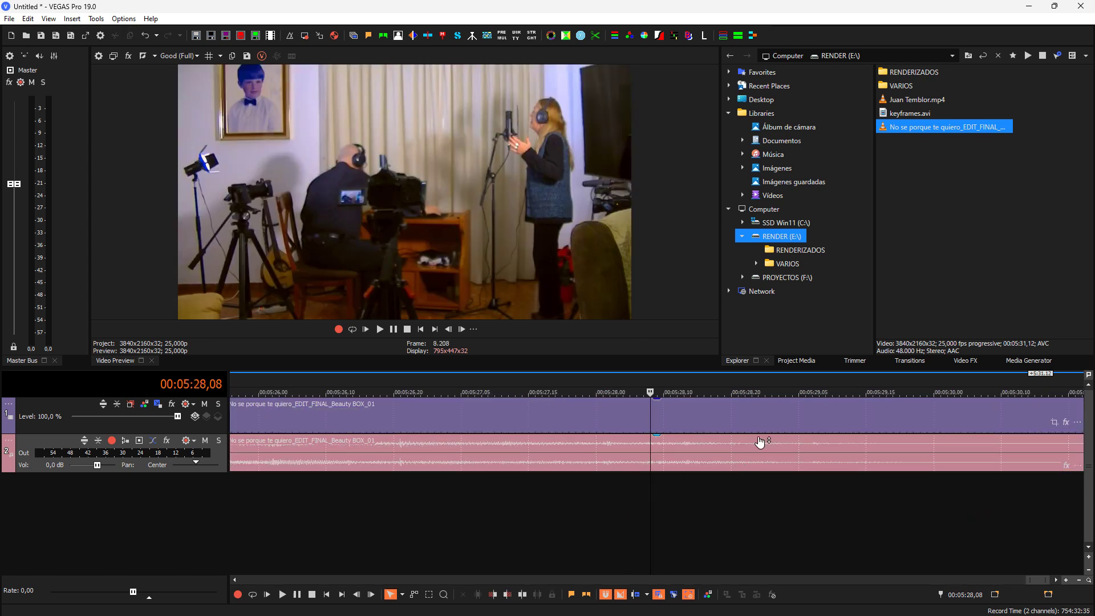
pyautogui.scroll(-2, 843, 556)
pyautogui.click(1063, 512)
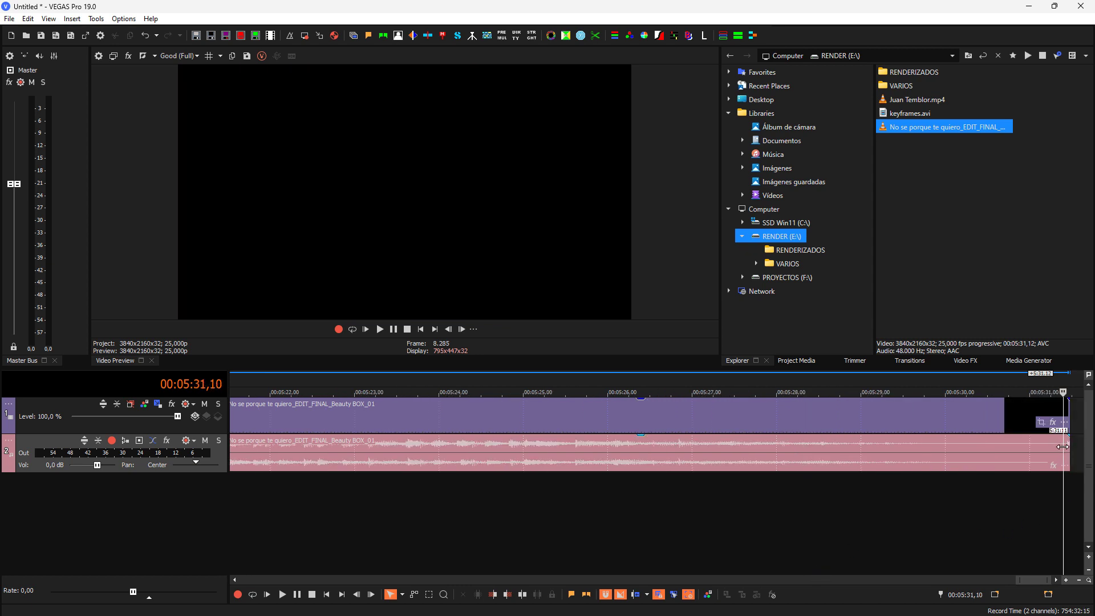
pyautogui.press('pageup')
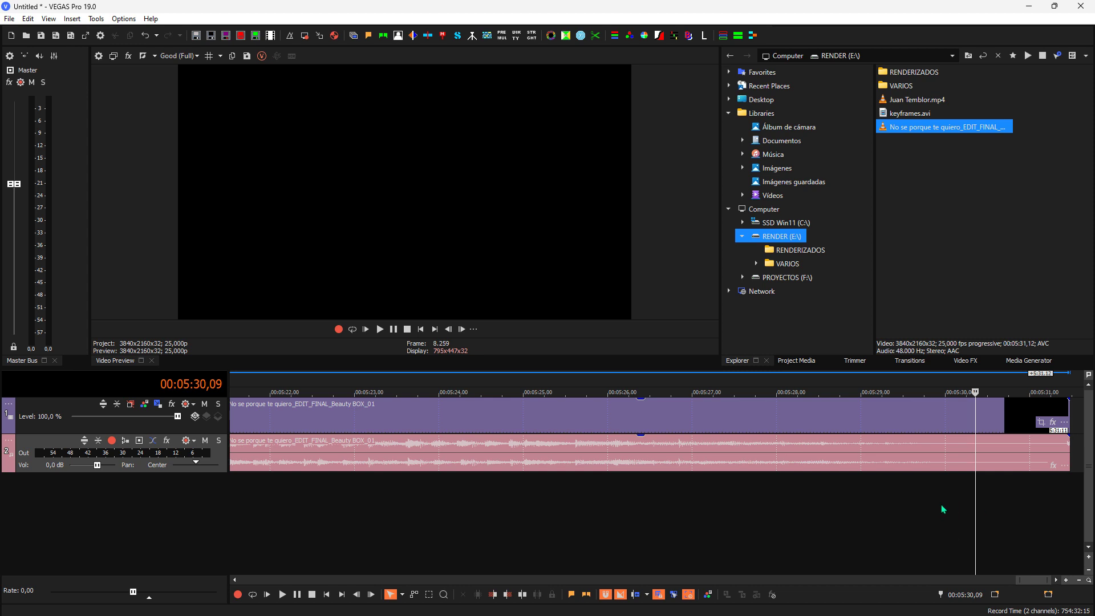
pyautogui.press('space')
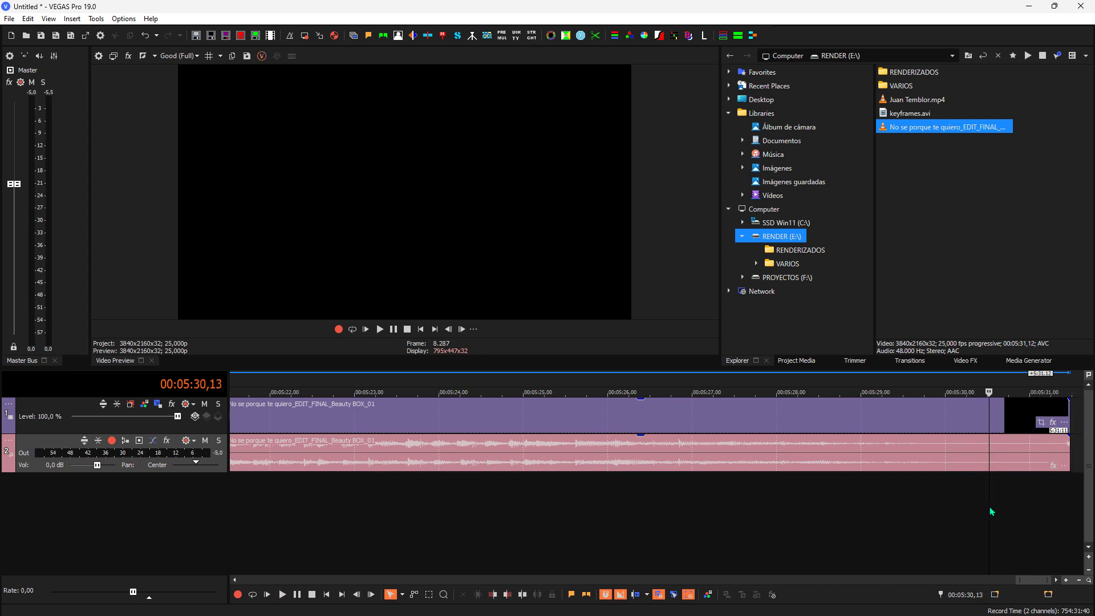
pyautogui.press('space')
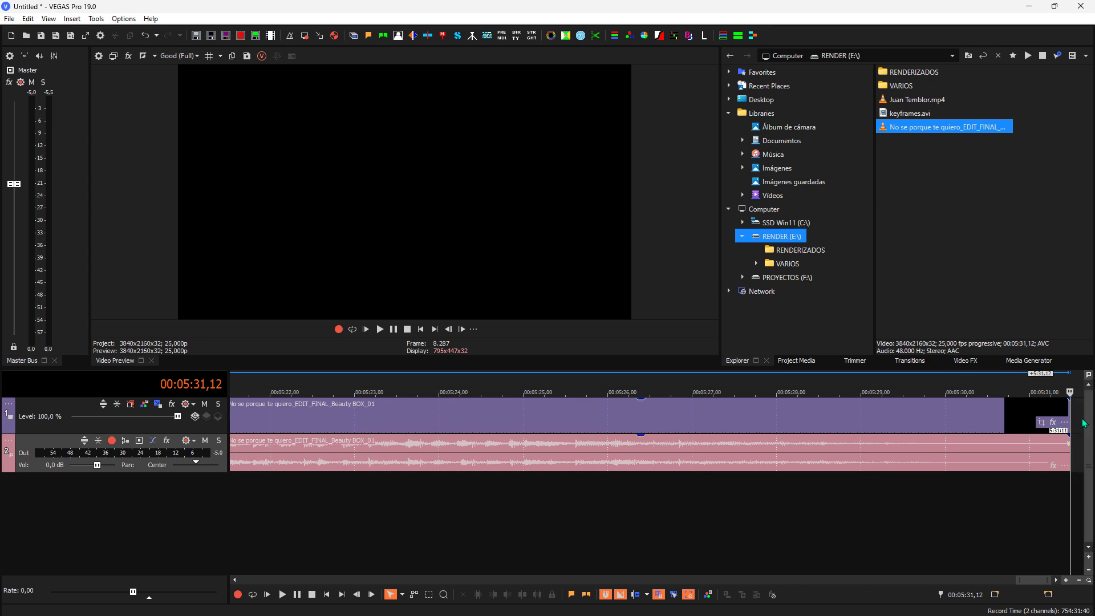
# Try to shorten the video and audio events by about three frames by trimming their end edge by hand
pyautogui.click(956, 521)
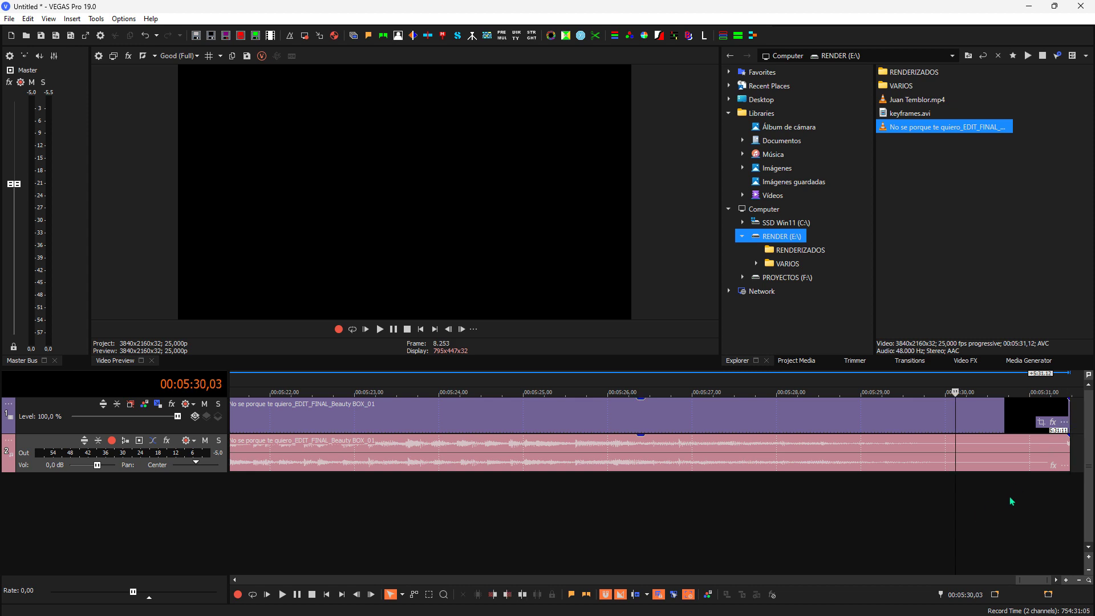
pyautogui.moveTo(1070, 414); pyautogui.dragTo(1059, 414)
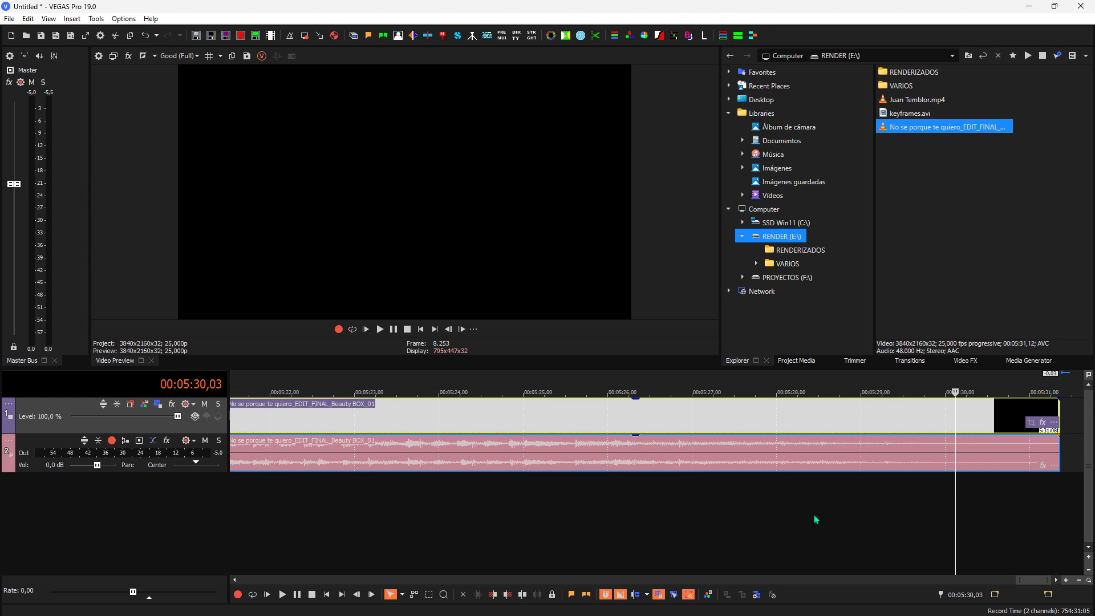
pyautogui.click(1041, 480)
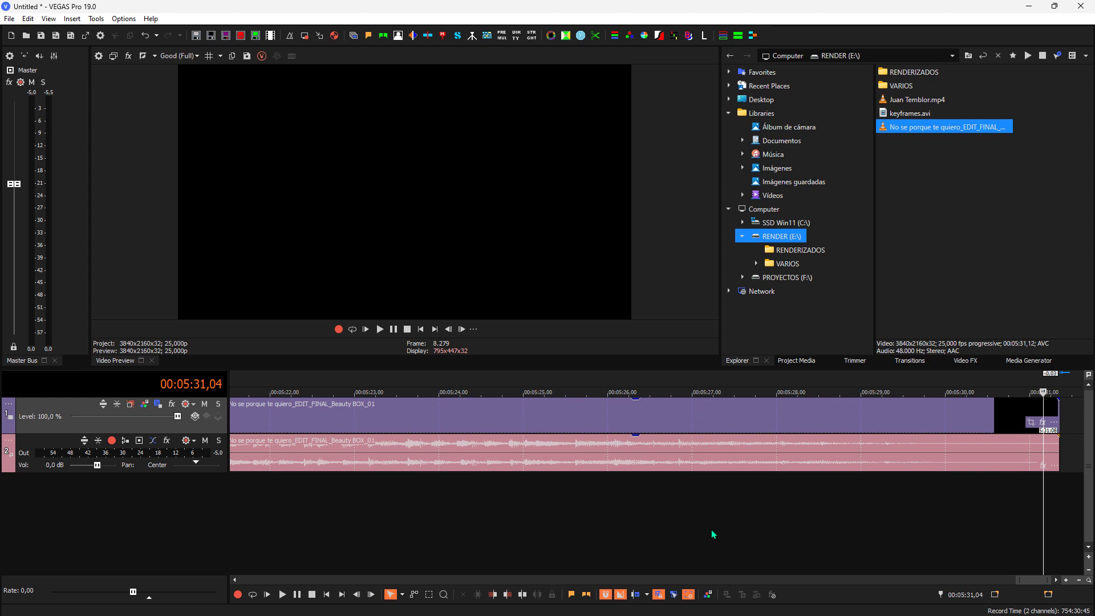
pyautogui.click(153, 38)
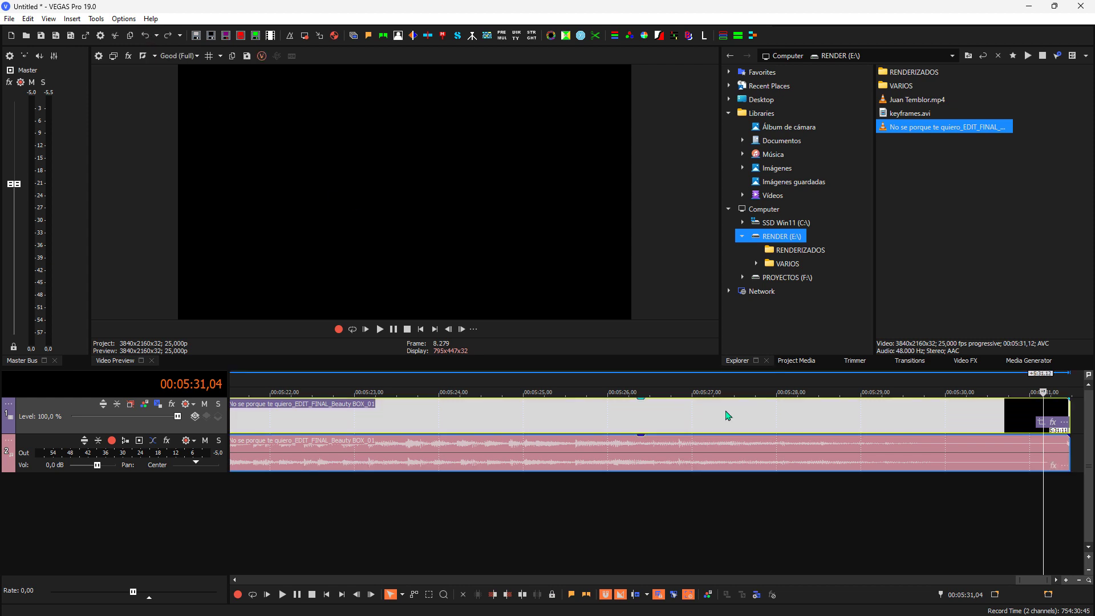
# Play the end of the untrimmed clip again and check the frames around its fade to black
pyautogui.click(1037, 529)
pyautogui.press('space')
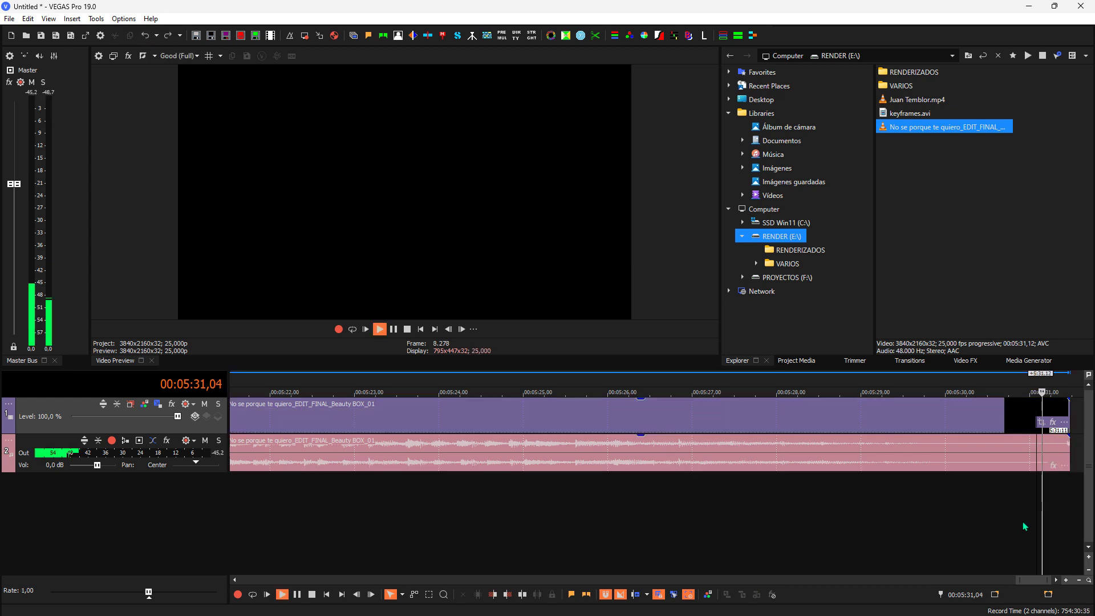
pyautogui.click(856, 514)
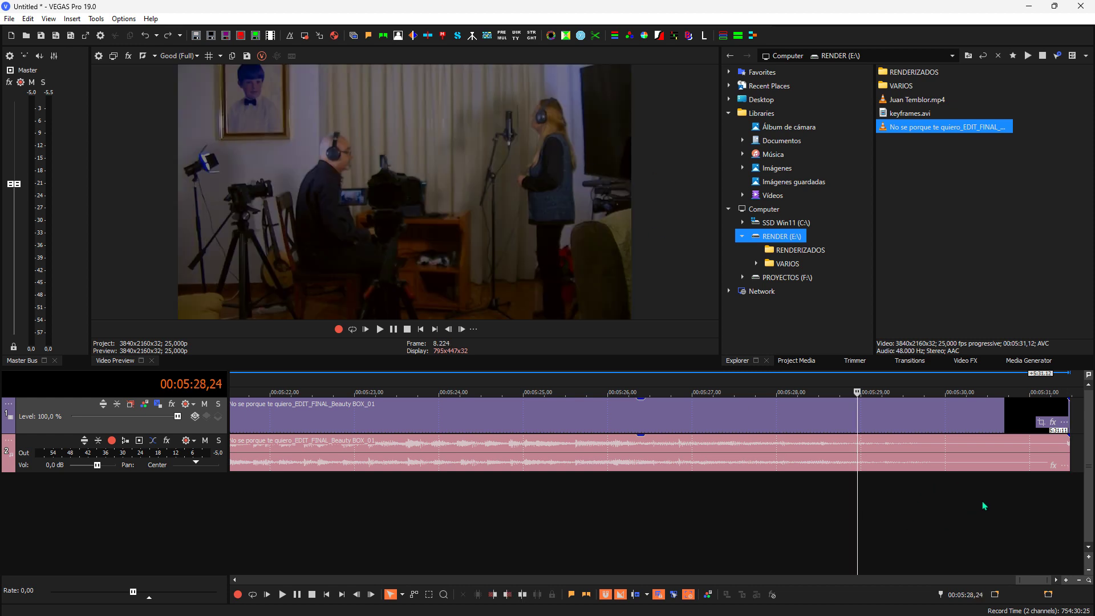
pyautogui.click(1026, 504)
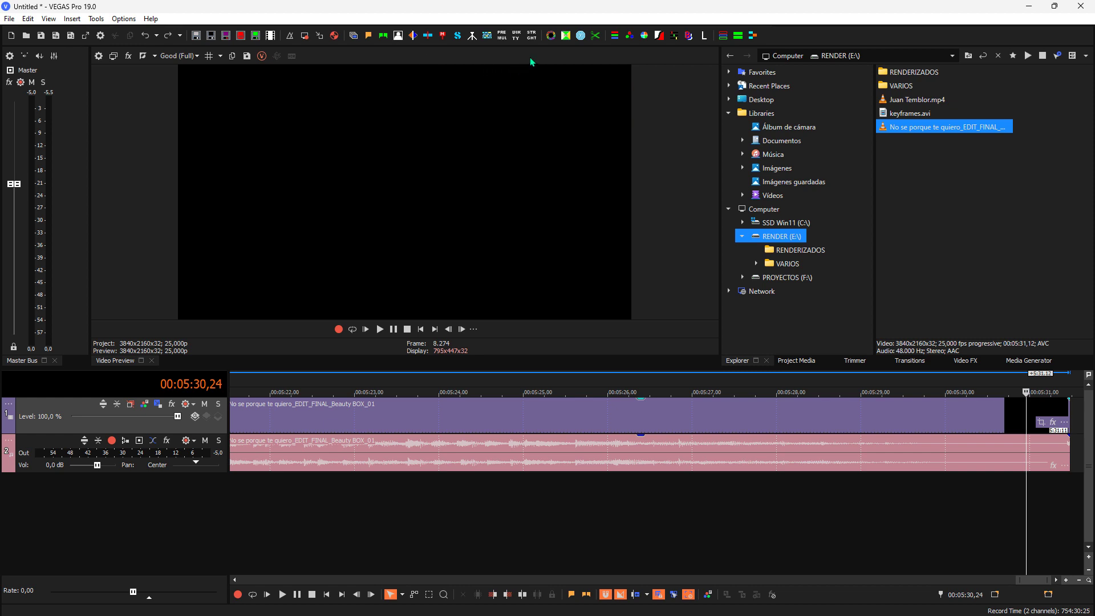
# Try trimming 6 frames from the tail of only the video event with Trim Frames
pyautogui.click(596, 36)
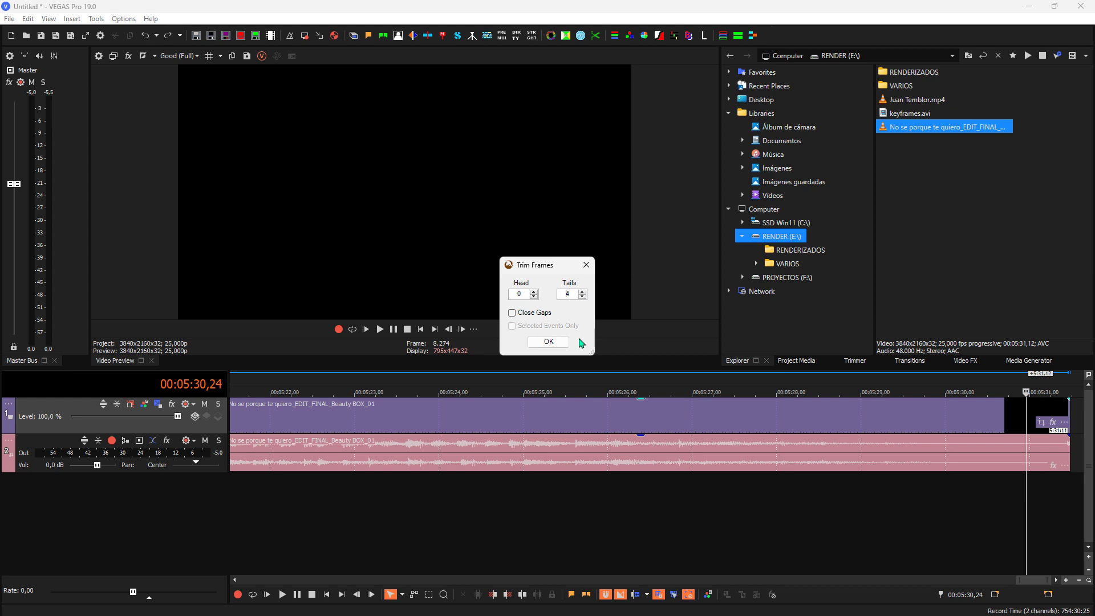
pyautogui.click(550, 343)
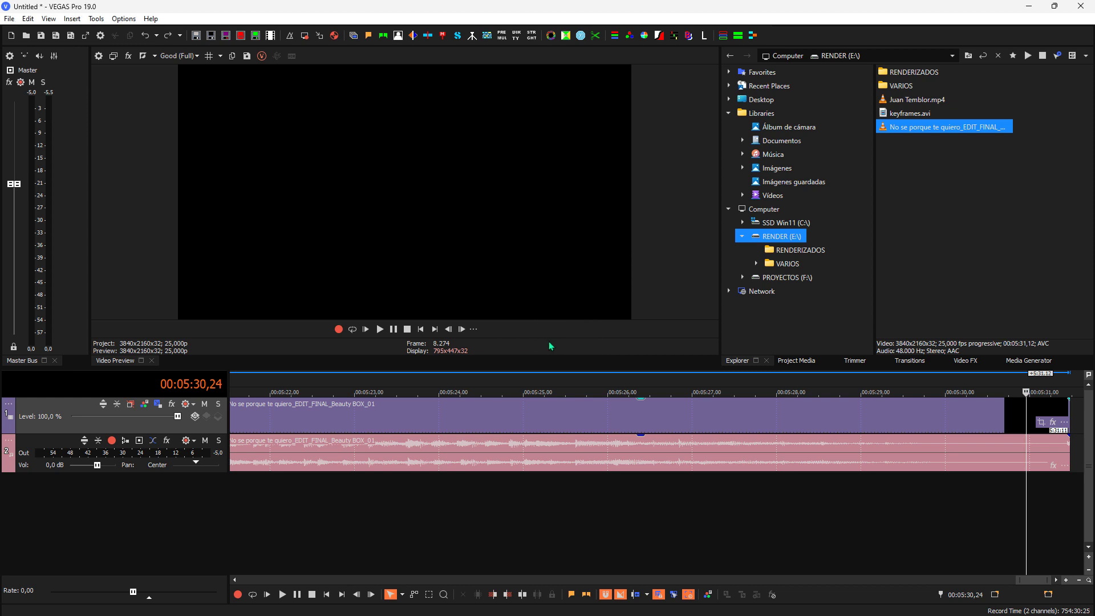
pyautogui.click(592, 422)
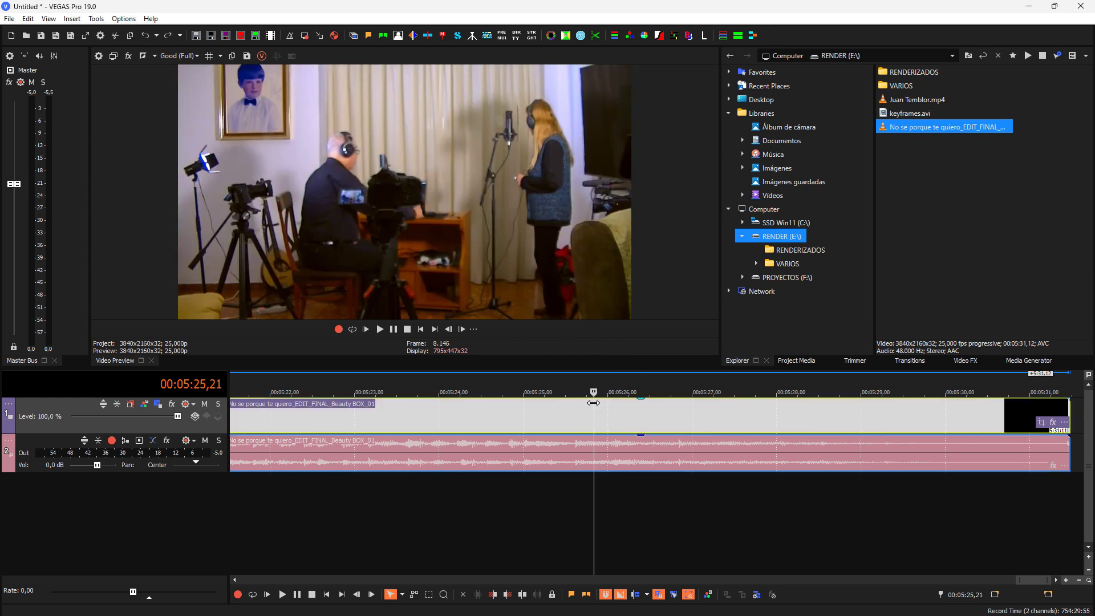
pyautogui.click(596, 36)
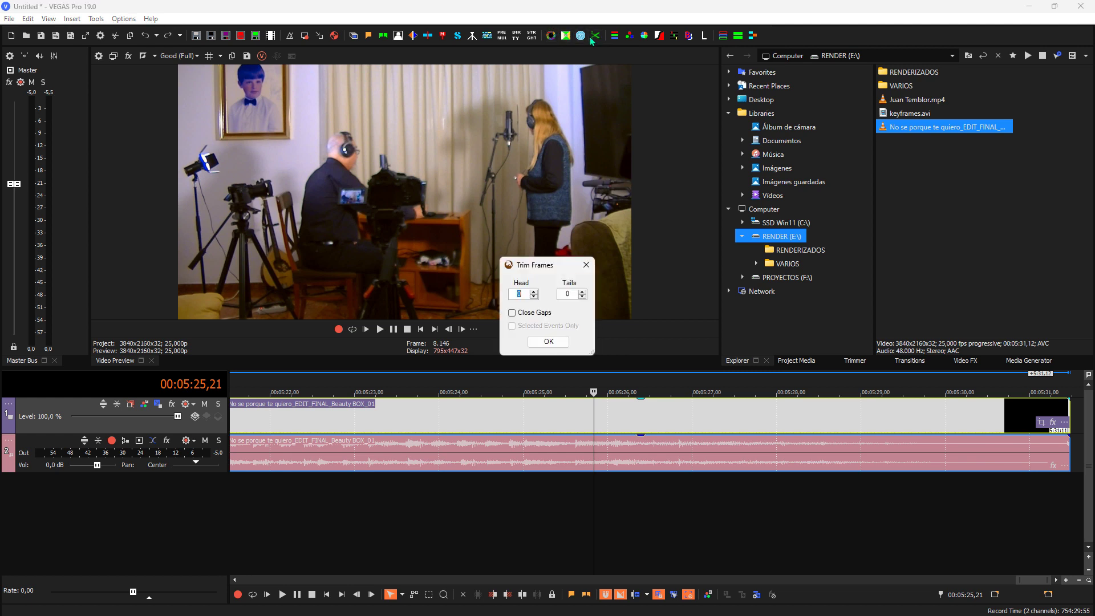
pyautogui.click(568, 294)
pyautogui.write('6')
pyautogui.click(549, 343)
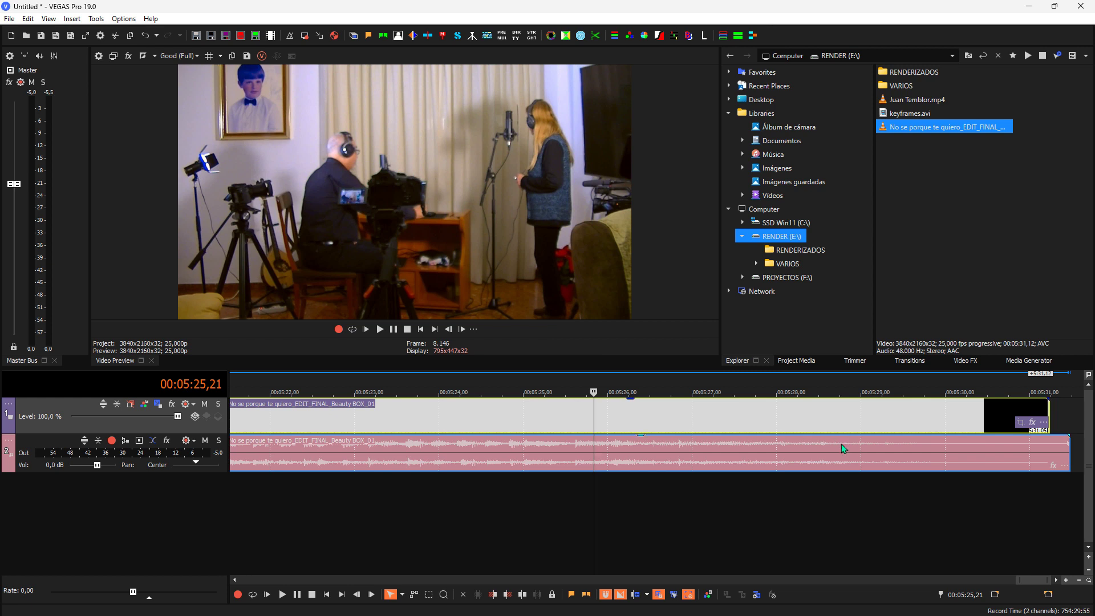
# Undo the tail trim of the video event
pyautogui.click(868, 418)
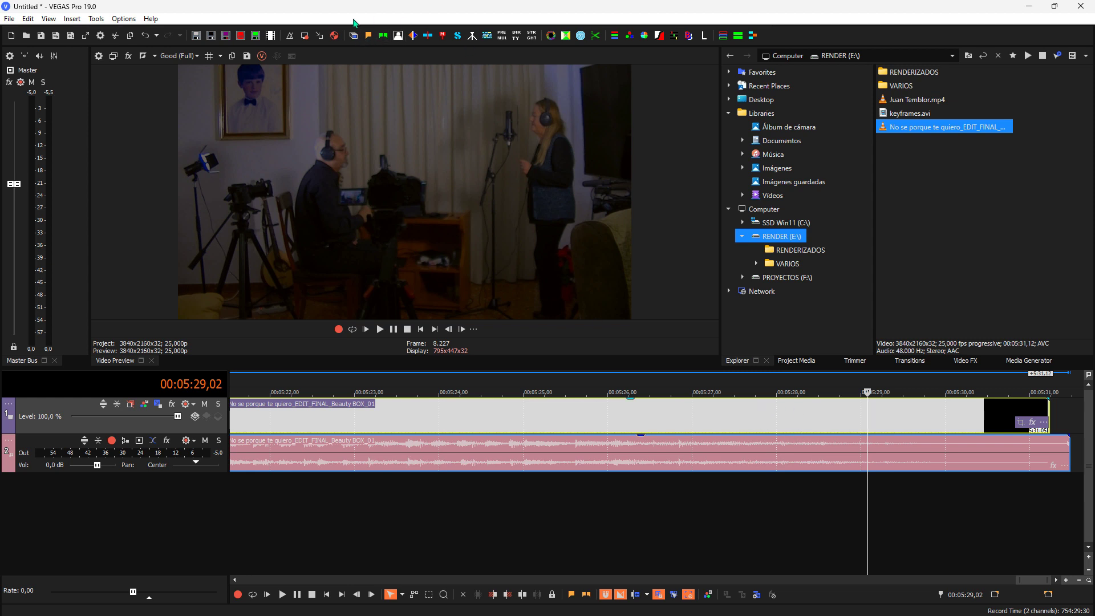
pyautogui.click(144, 37)
pyautogui.click(390, 519)
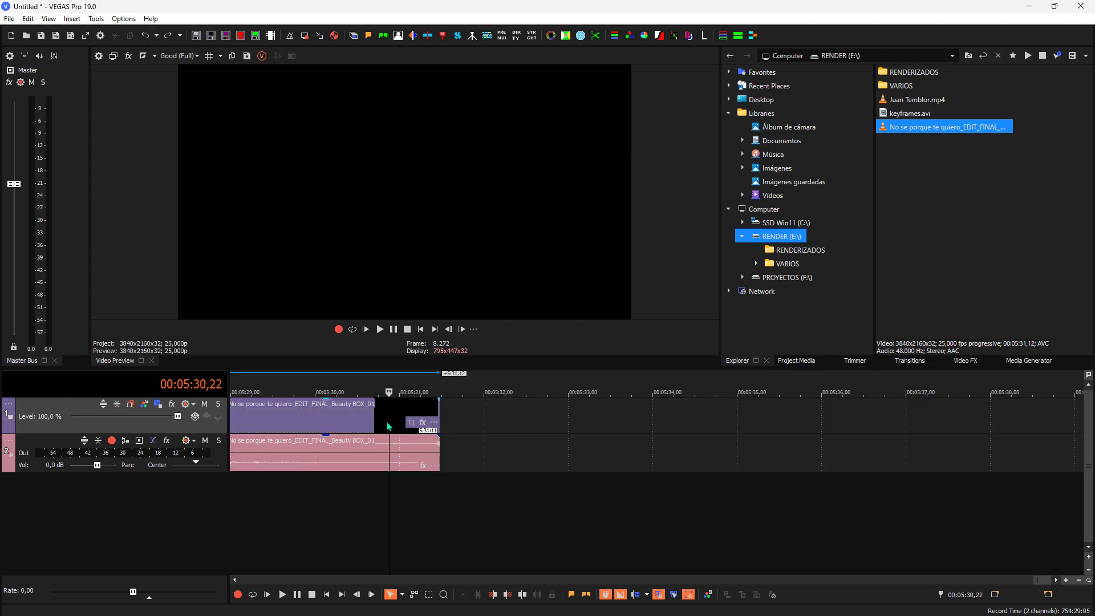
# Select both the video and audio events and trim 5 frames from their tails with Trim Frames, keeping gaps open
pyautogui.press('Left')
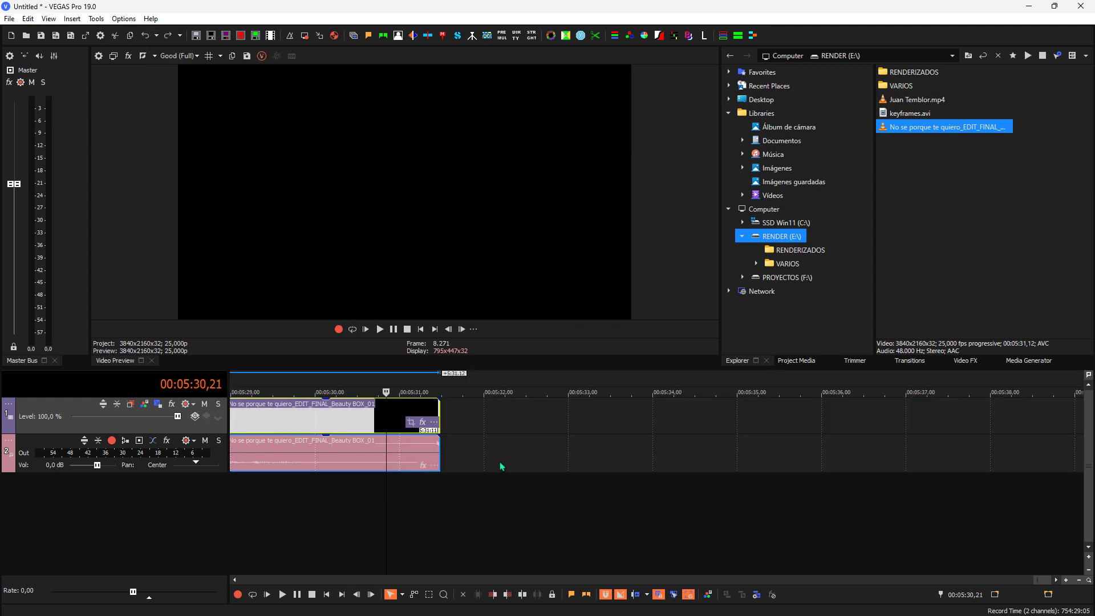
pyautogui.click(380, 506)
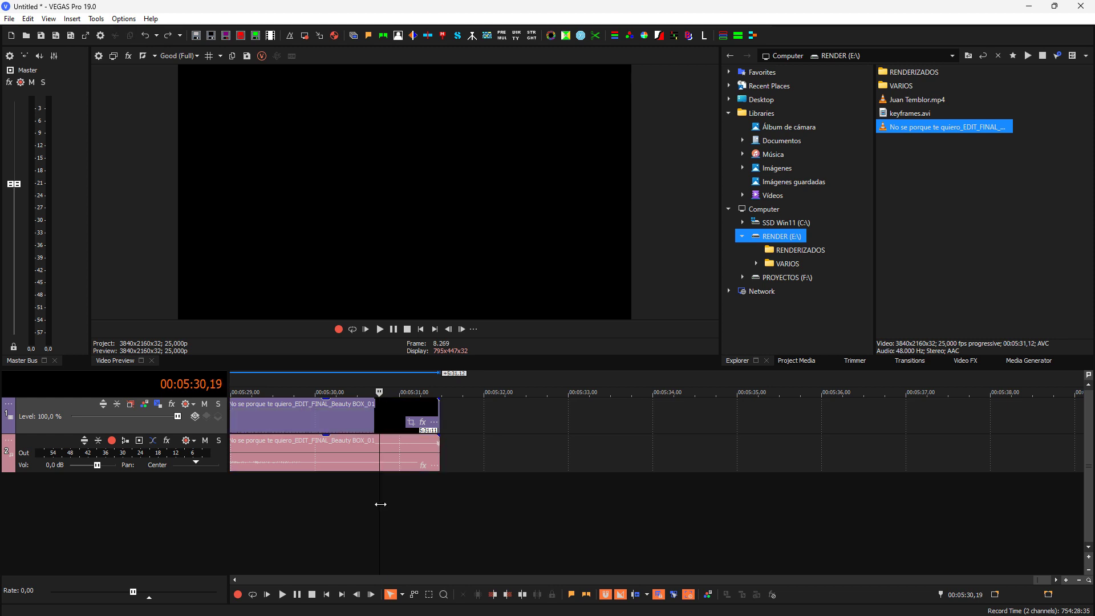
pyautogui.hotkey('ctrl', 'a')
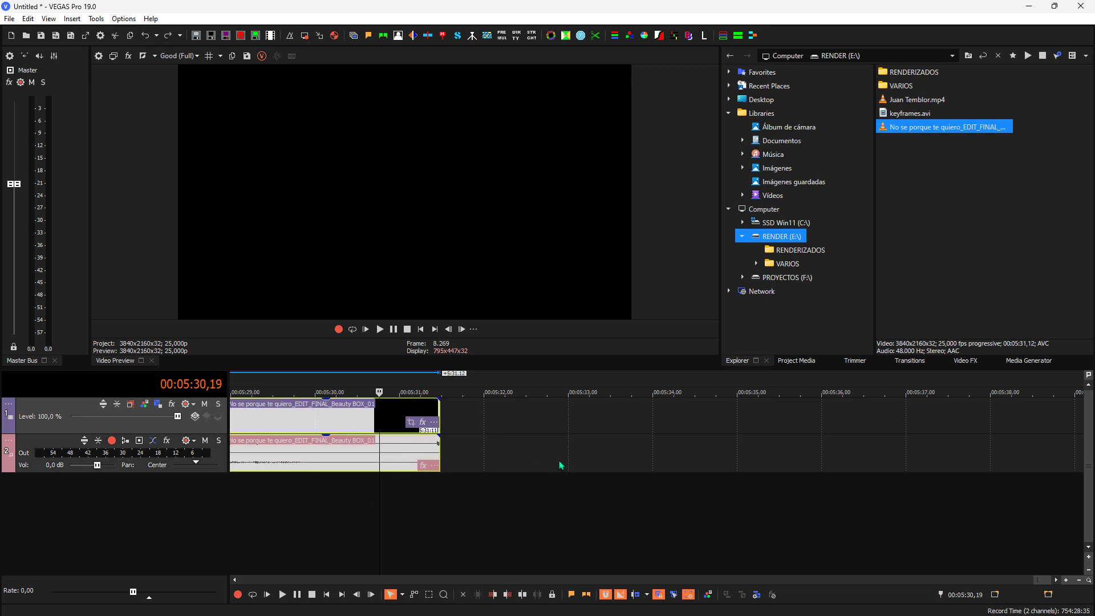
pyautogui.click(596, 36)
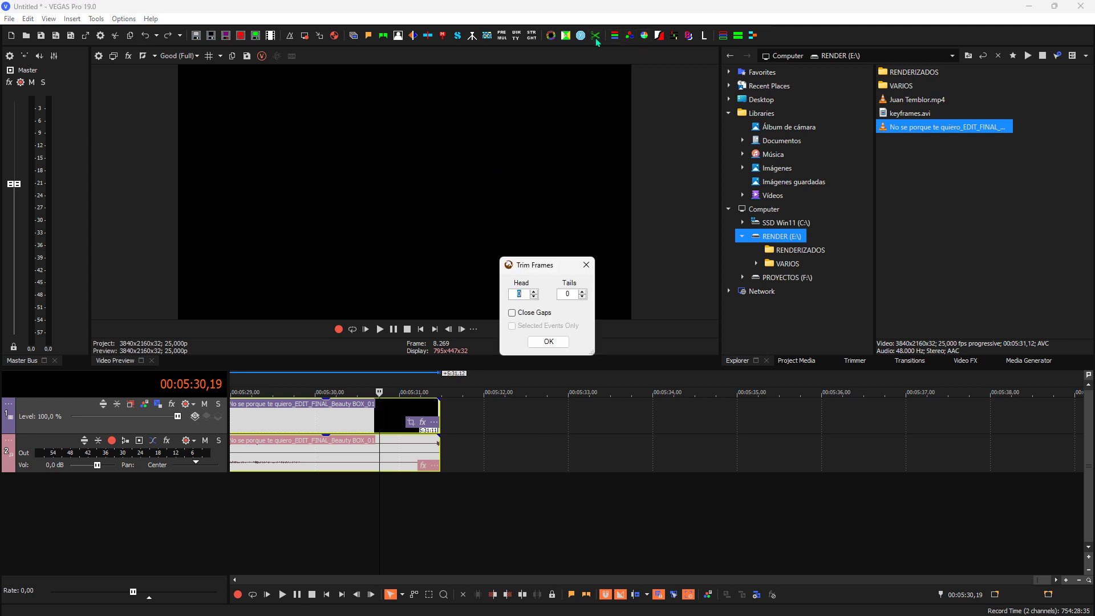
pyautogui.click(582, 291)
pyautogui.click(582, 292)
pyautogui.click(582, 291)
pyautogui.click(556, 343)
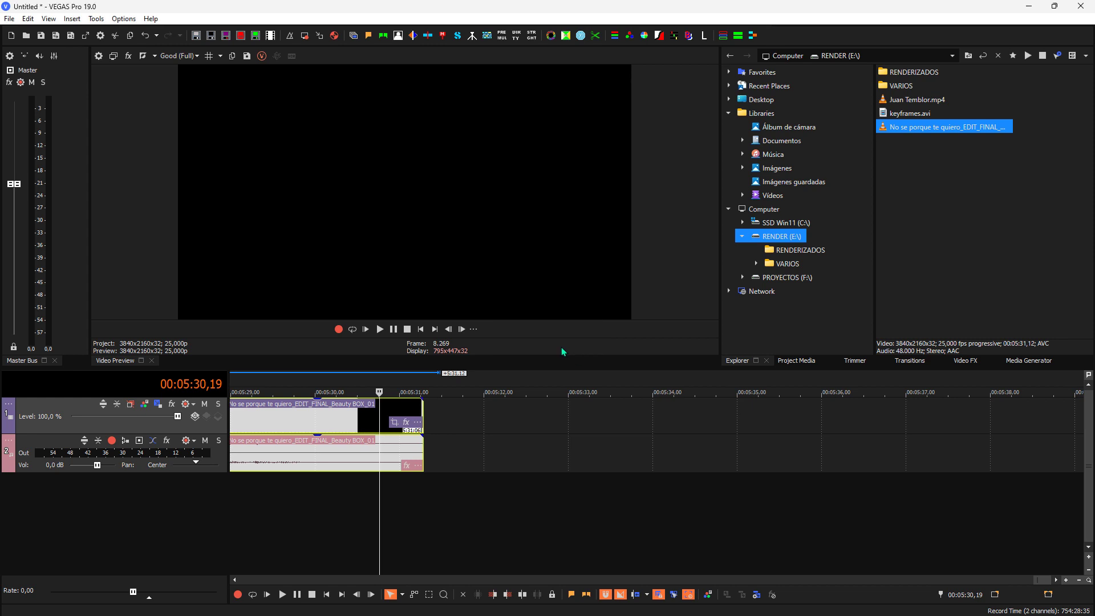
# Play the trimmed ending of the clip and review the whole timeline
pyautogui.click(349, 528)
pyautogui.press('space')
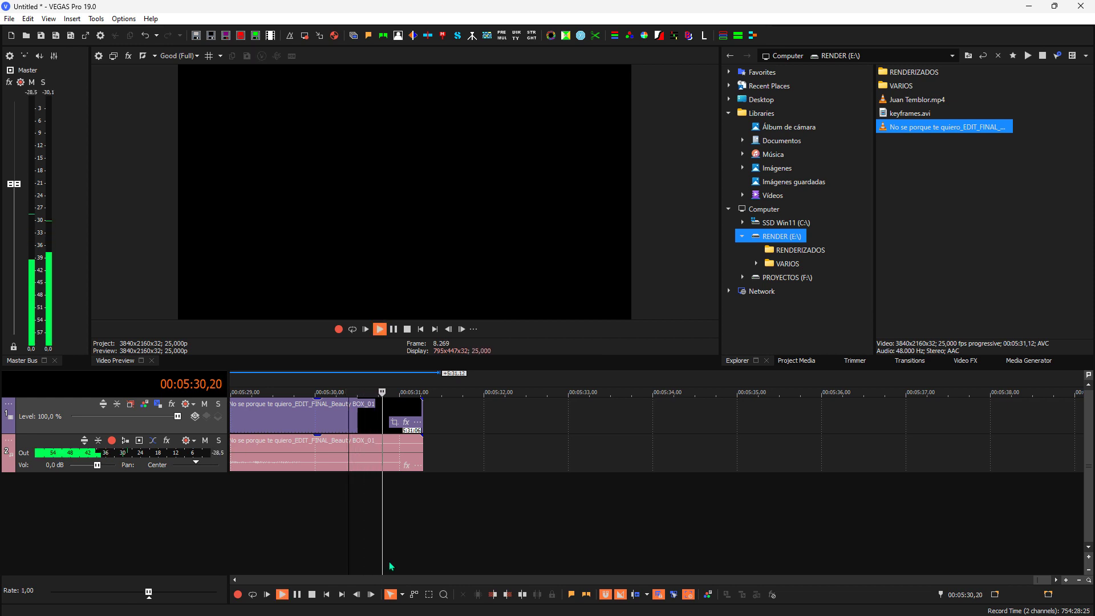
pyautogui.scroll(-10, 392, 560)
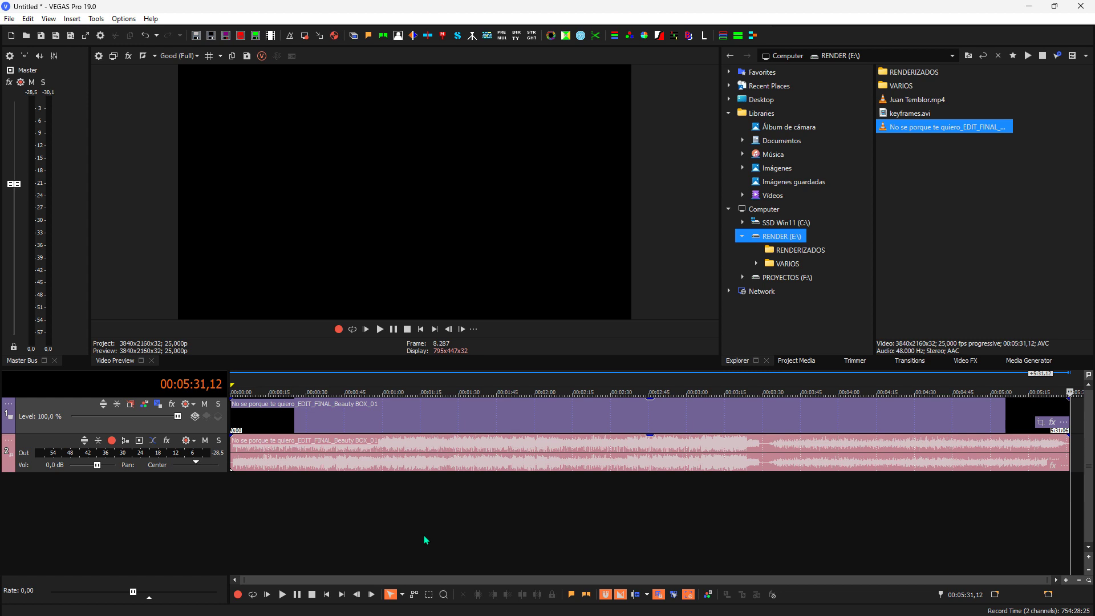
pyautogui.click(447, 519)
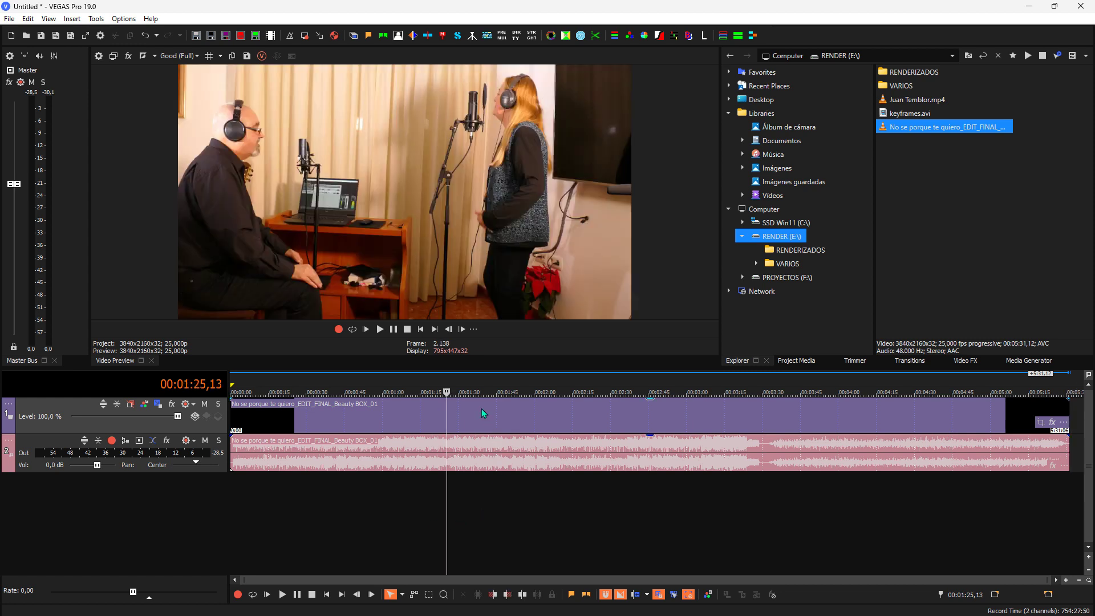
pyautogui.click(1065, 484)
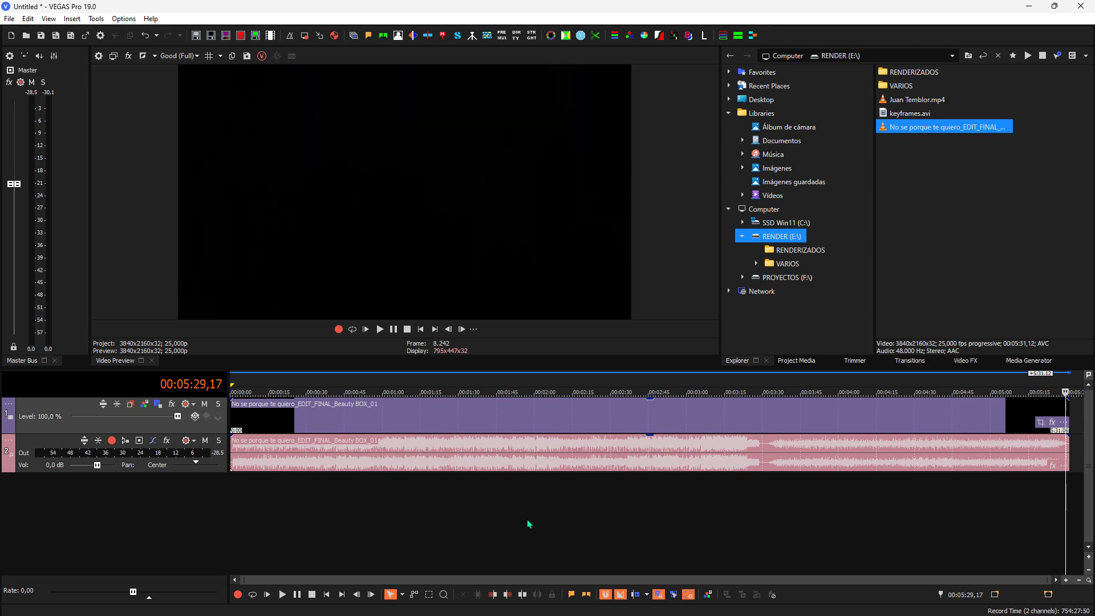